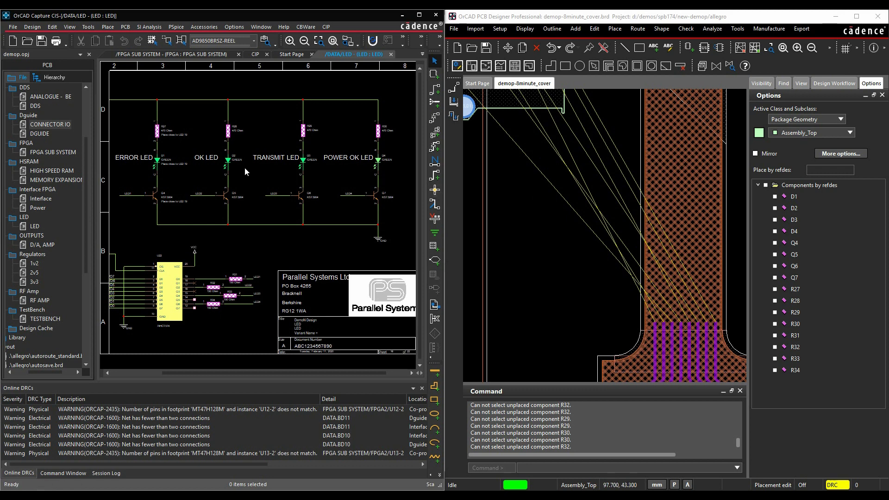
- Open Capture's Preferences on the Miscellaneous page to confirm Enable Intertool Communication is checked
left_click(234, 27)
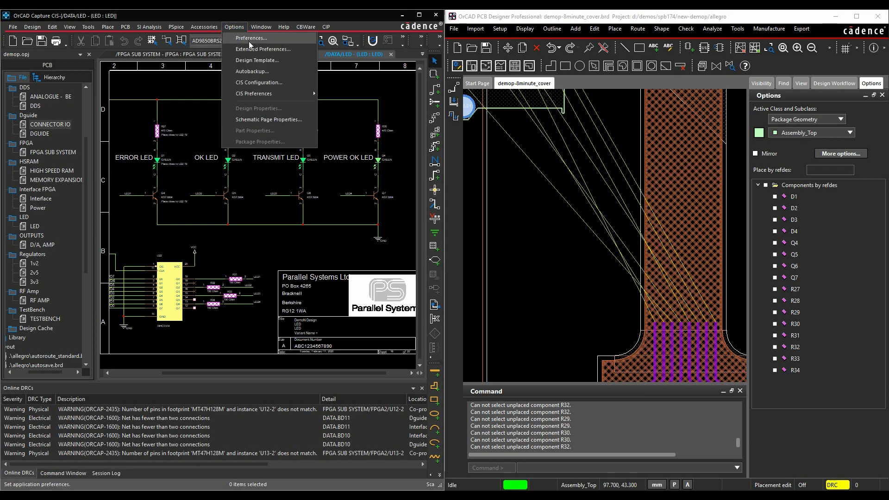
left_click(248, 39)
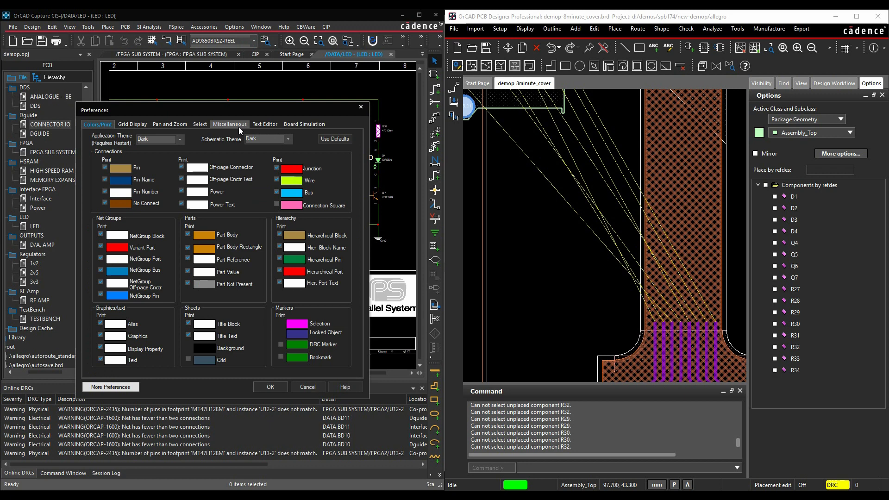
left_click(234, 124)
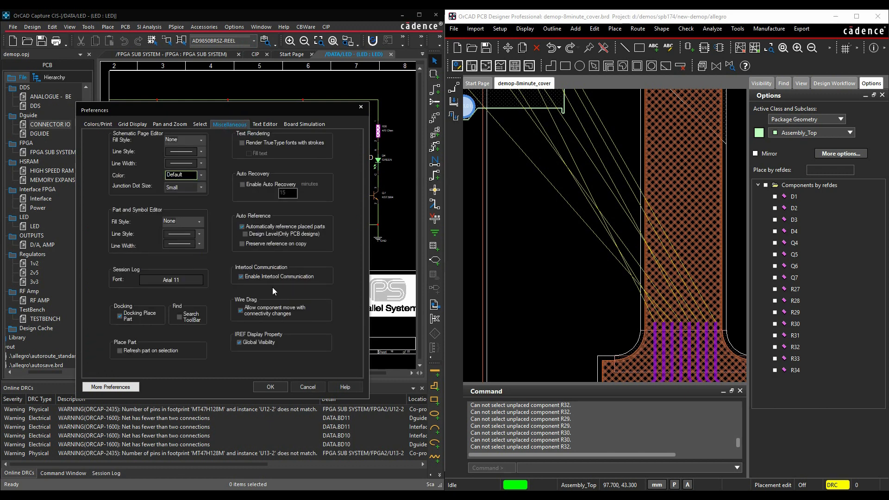
- Cancel the Preferences dialog, then dismiss the PCB menu without running any command
left_click(314, 389)
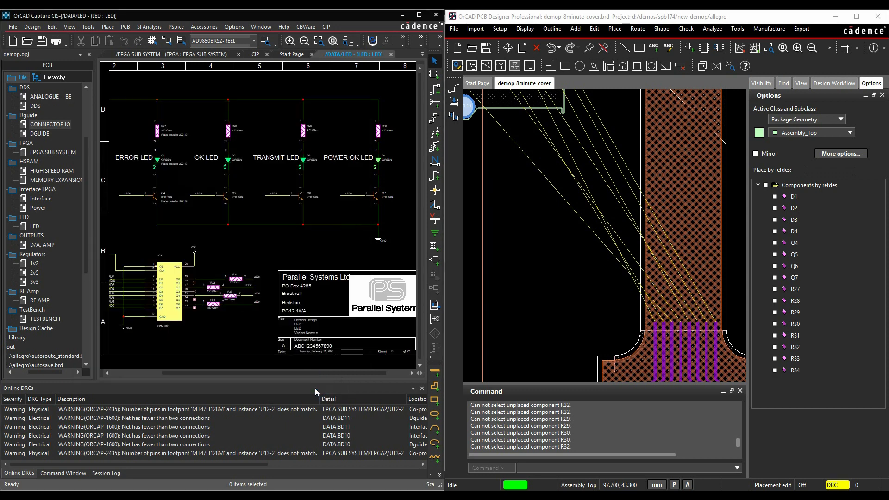
left_click(125, 27)
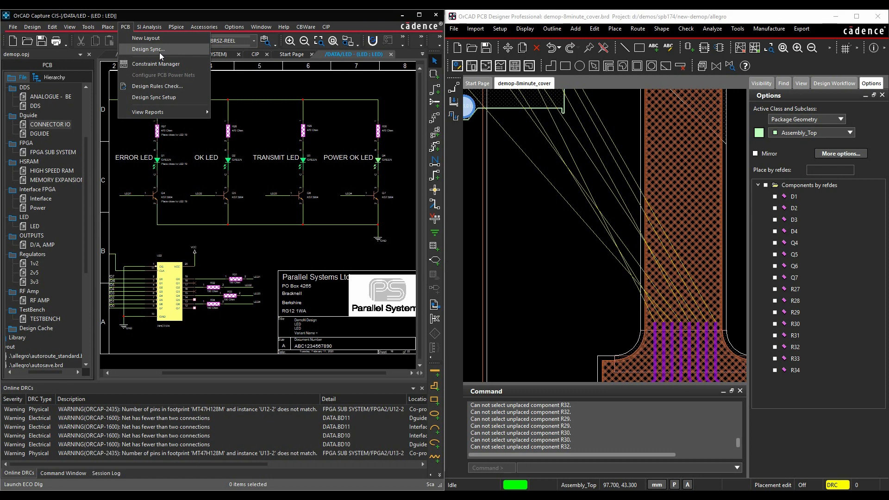
left_click(262, 211)
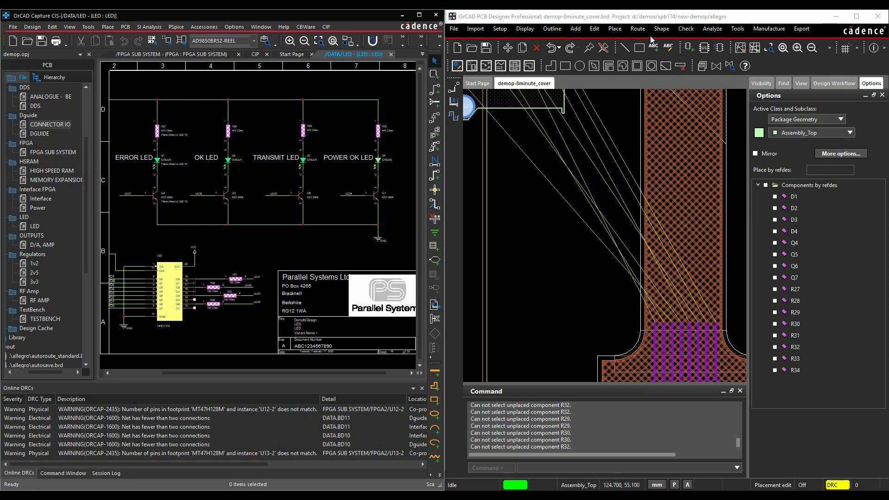
- Start Place > Manually, window-select the LED-sheet parts in Capture, and place D1–D4 in a grid
left_click(615, 29)
left_click(626, 44)
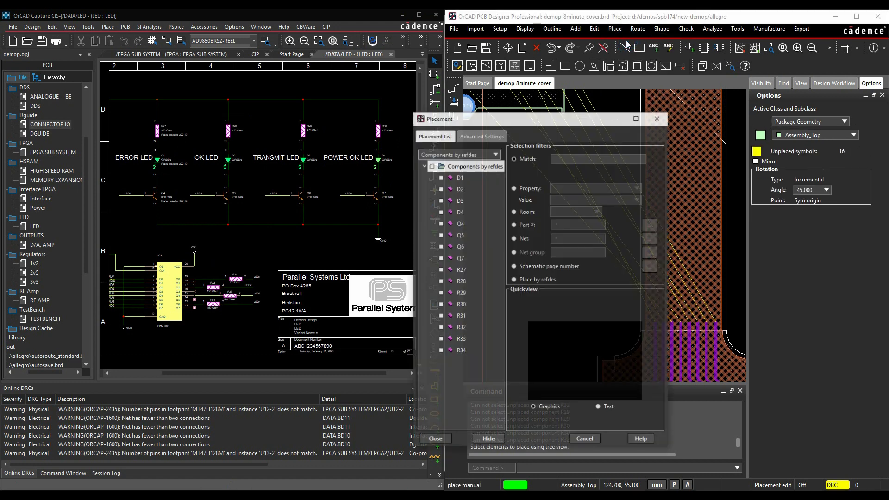
left_click(490, 440)
left_click(136, 211)
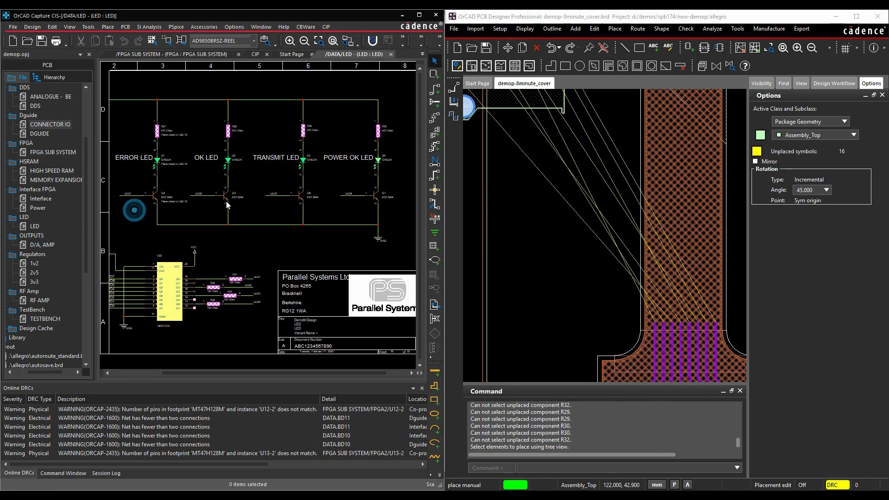
left_click_drag(136, 212, 395, 112)
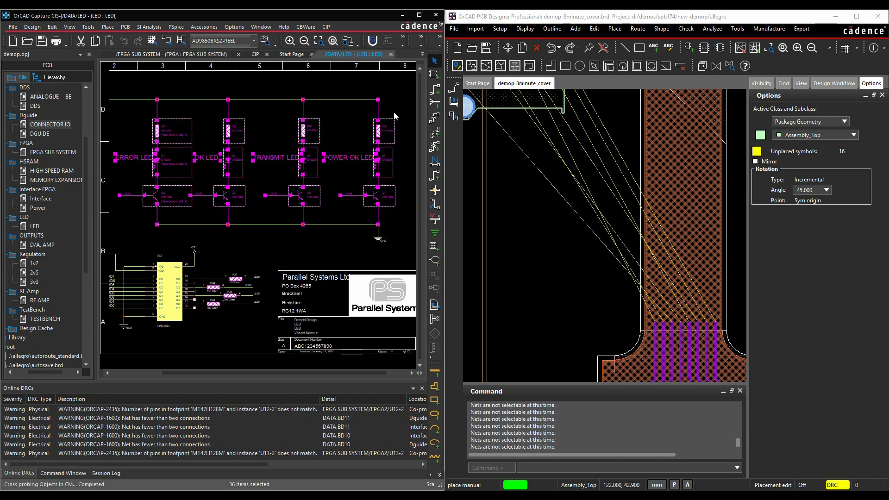
left_click(508, 162)
left_click(544, 160)
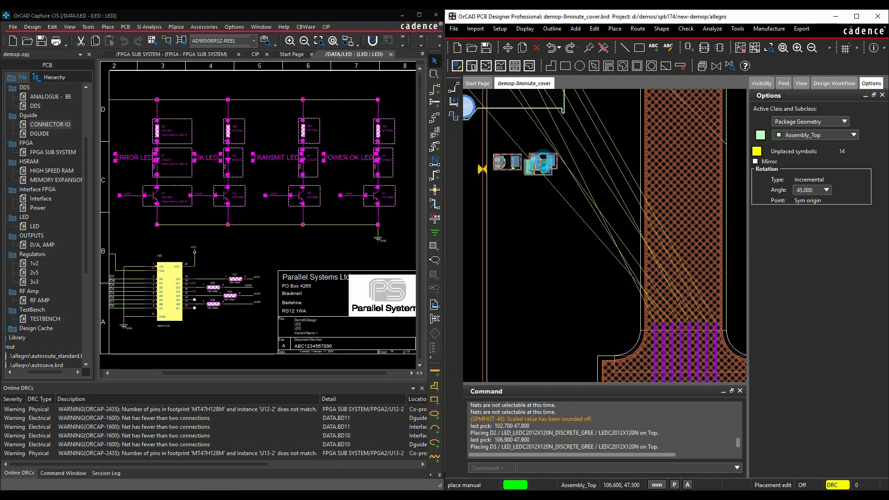
left_click(507, 182)
left_click(546, 184)
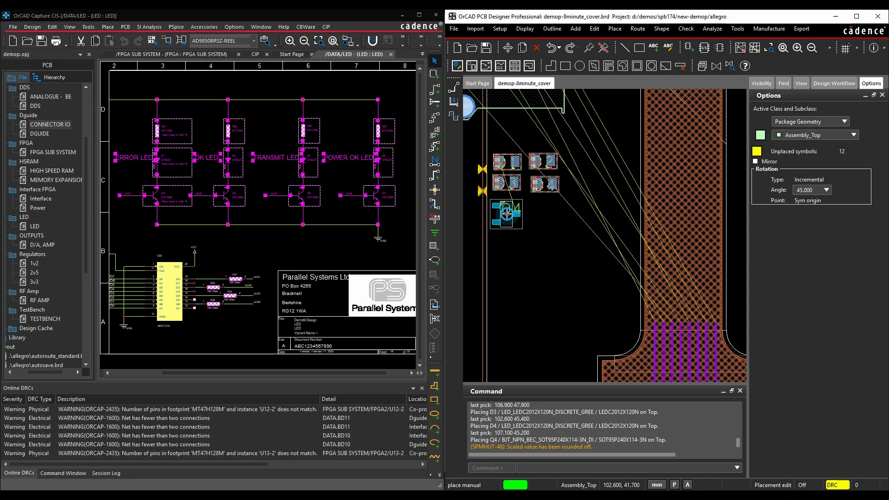
- Place transistors Q4–Q7 below the diodes, then resistors R27–R30 beneath them
left_click(507, 214)
left_click(542, 213)
left_click(506, 250)
left_click(543, 250)
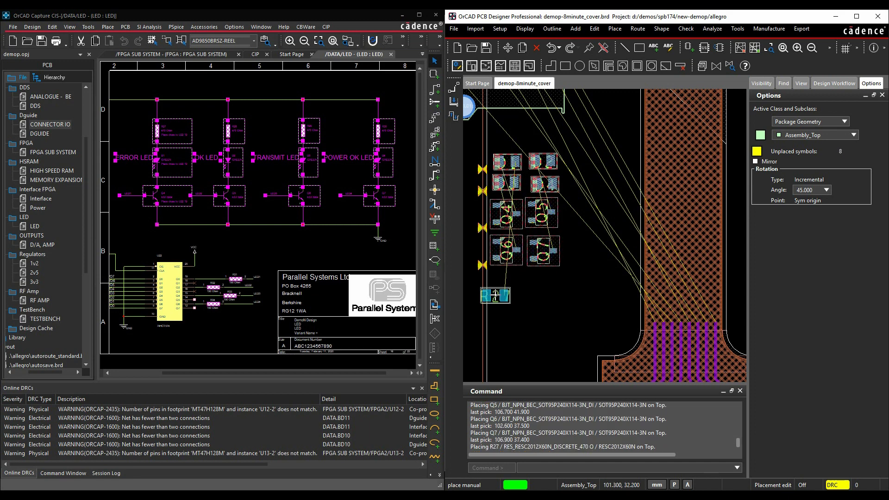
left_click(505, 275)
left_click(545, 278)
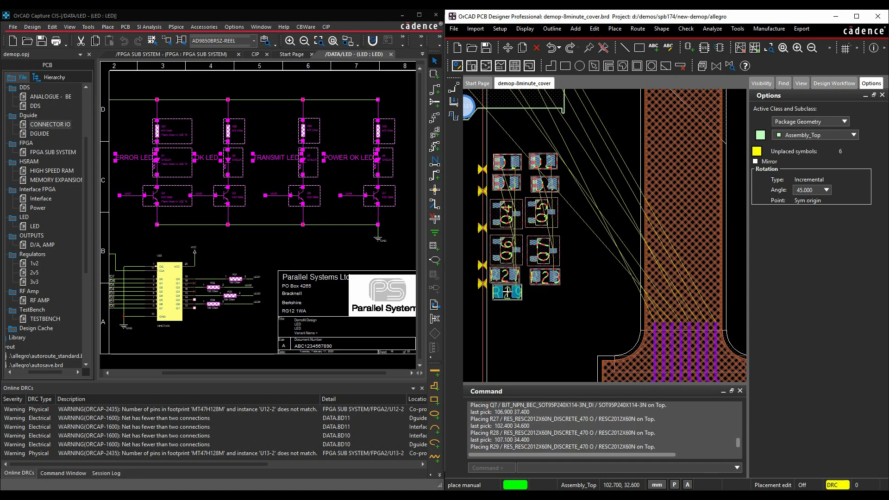
left_click(506, 293)
left_click(542, 296)
left_click(530, 357)
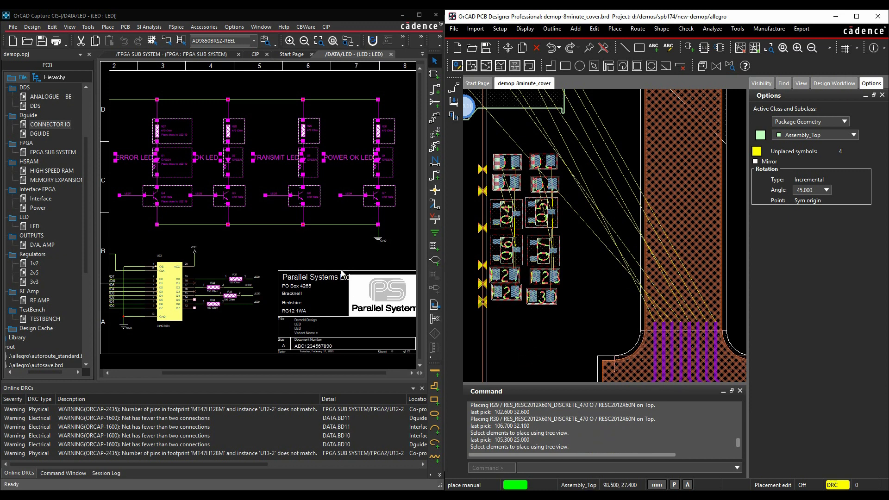
- Undo R28's placement and re-place it just above R30
left_click(338, 248)
scroll(540, 297, "up", 4)
right_click(557, 226)
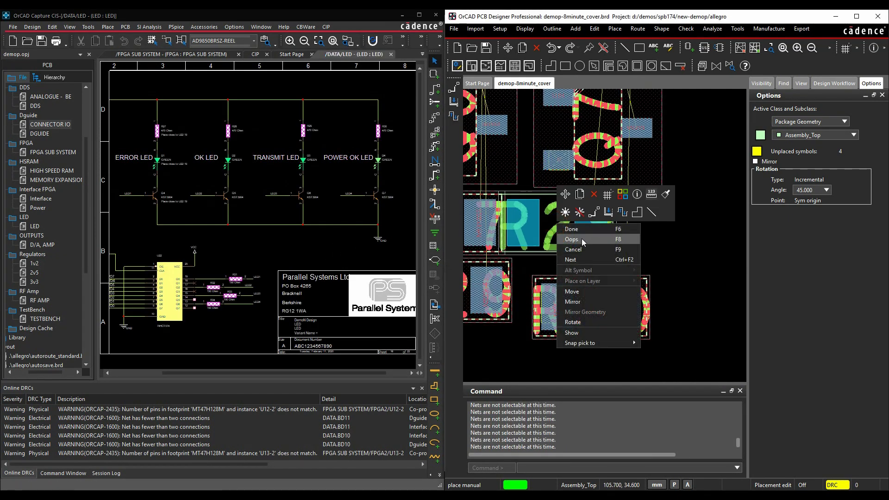
left_click(575, 235)
left_click(587, 238)
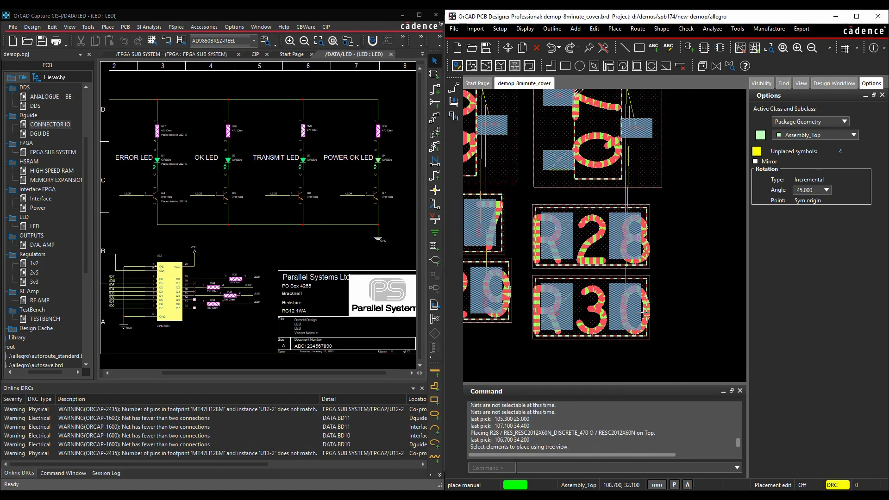
- Select R31–R34 in the schematic, place them as a 2×2 group, and finish placement with Done
left_click(287, 257)
left_click_drag(192, 330, 255, 267)
scroll(659, 236, "down", 4)
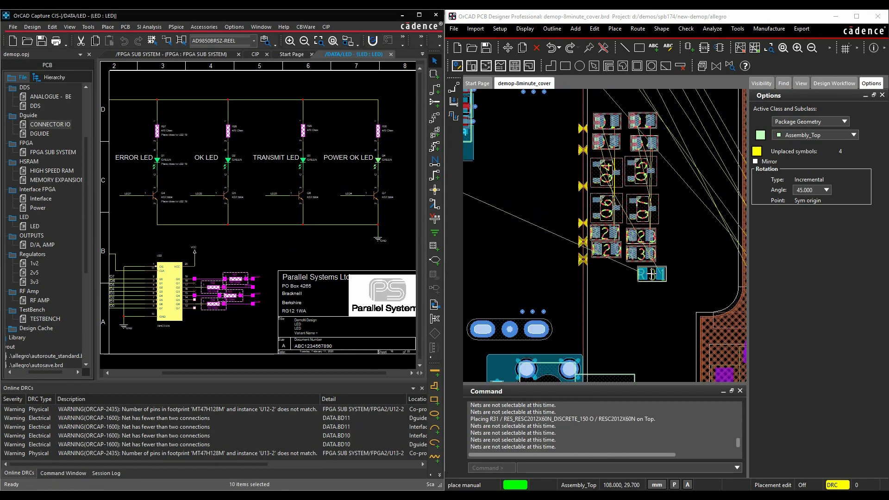
left_click(652, 274)
left_click(614, 275)
left_click(614, 298)
left_click(652, 300)
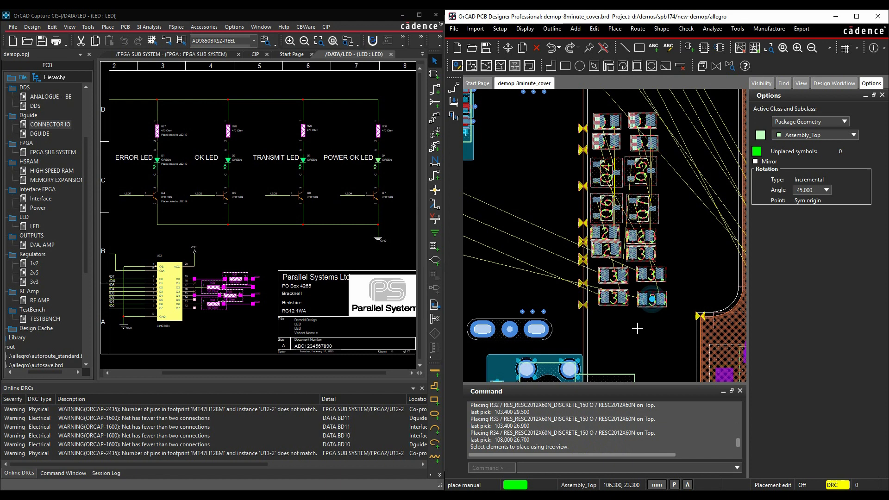
right_click(634, 315)
left_click(649, 321)
- Cross-probe U22, R30 and Q7 from the schematic to locate them on the board
left_click(339, 251)
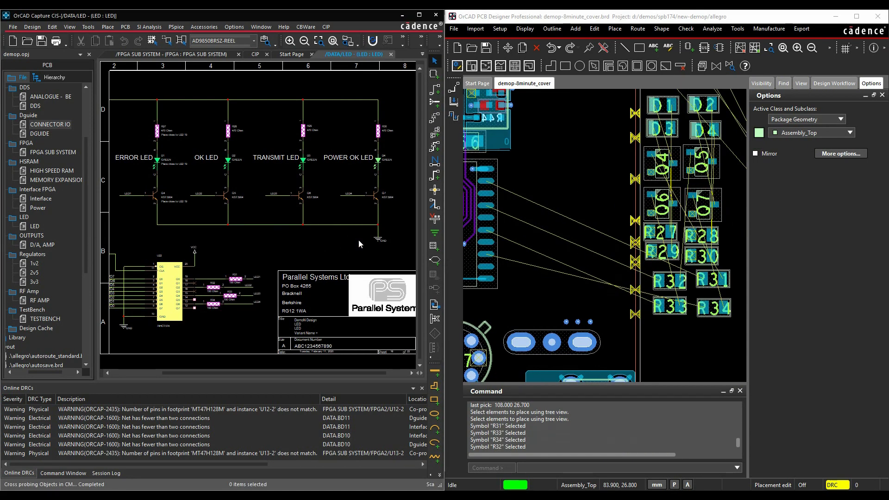
left_click(172, 284)
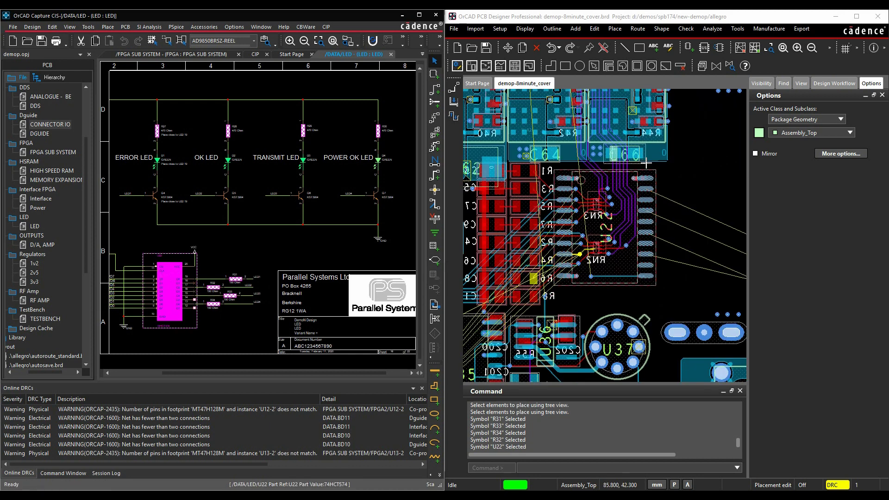
left_click(378, 132)
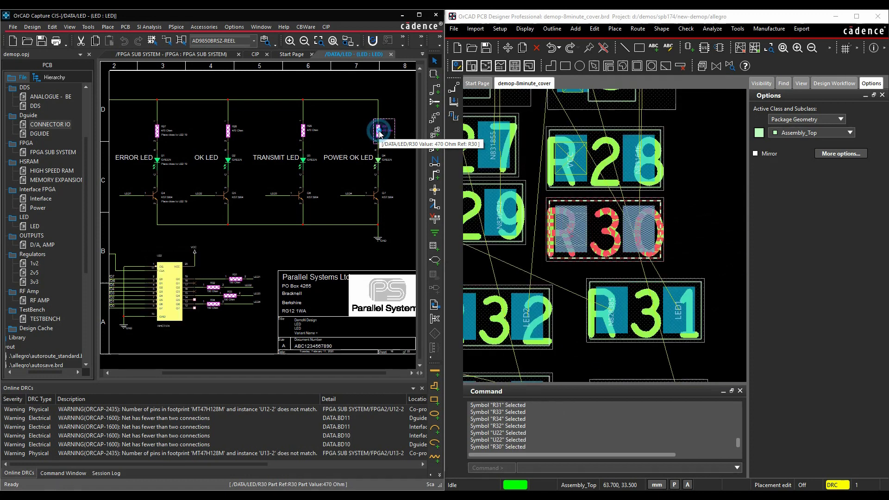
left_click(376, 197)
left_click(304, 198)
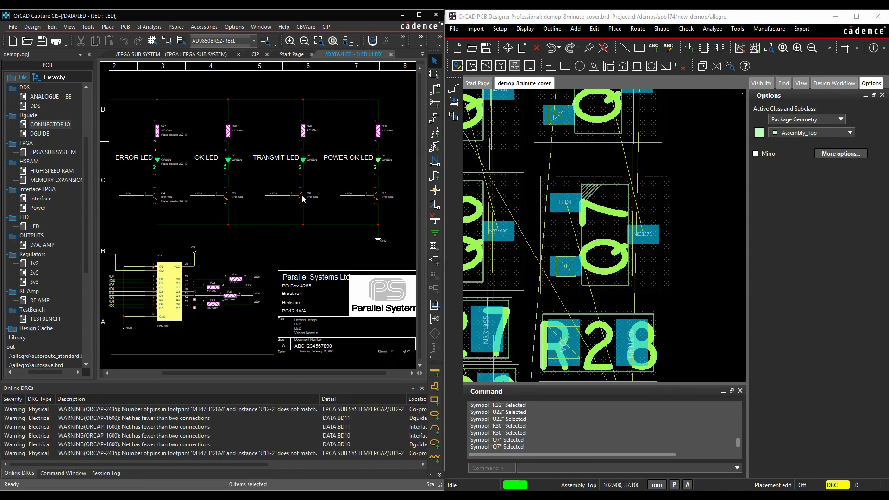
- Cross-probe Q6, net LED4 and net N828385 to the board, then clear the board selection
left_click(302, 199)
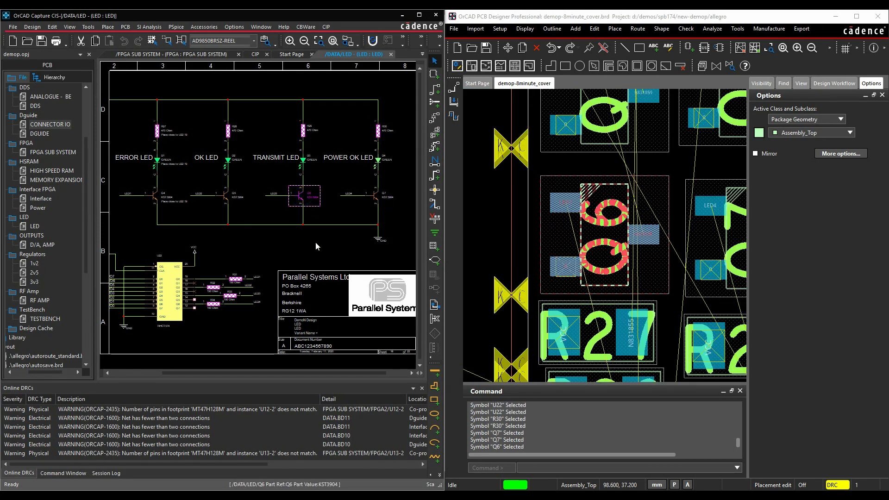
left_click(246, 305)
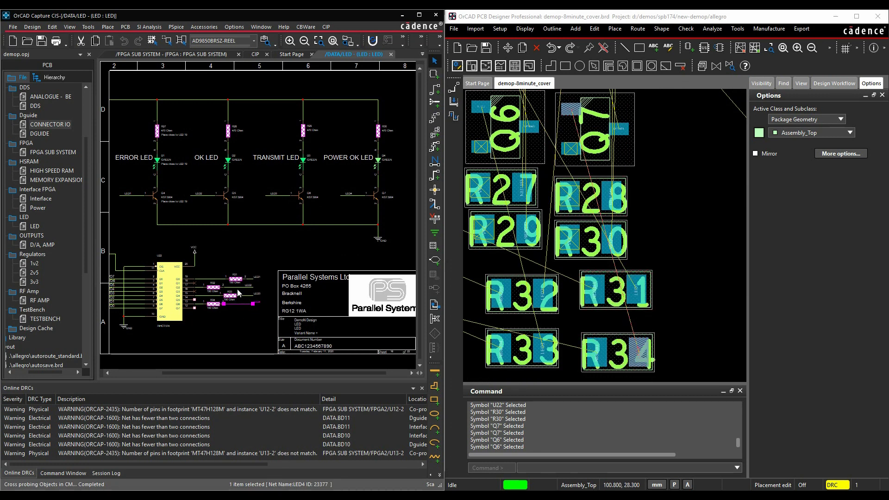
left_click(211, 282)
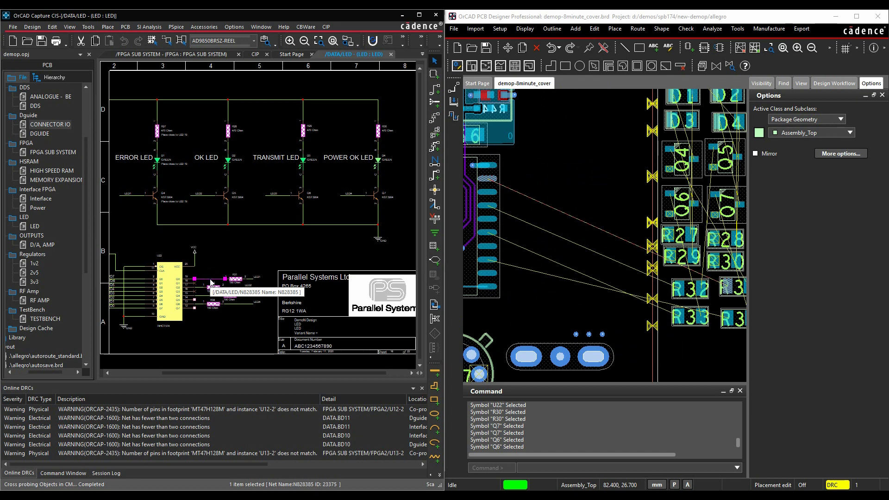
left_click(557, 183)
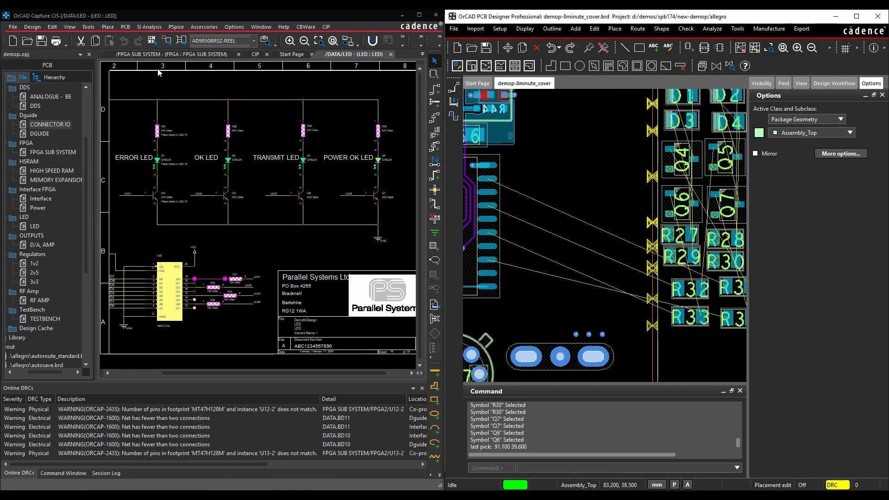
- On the /FPGA SUB SYSTEM page, probe JTAG_TCLK, then CLOCK+ with CLOCK-, then DATA0 onto the board
left_click(182, 55)
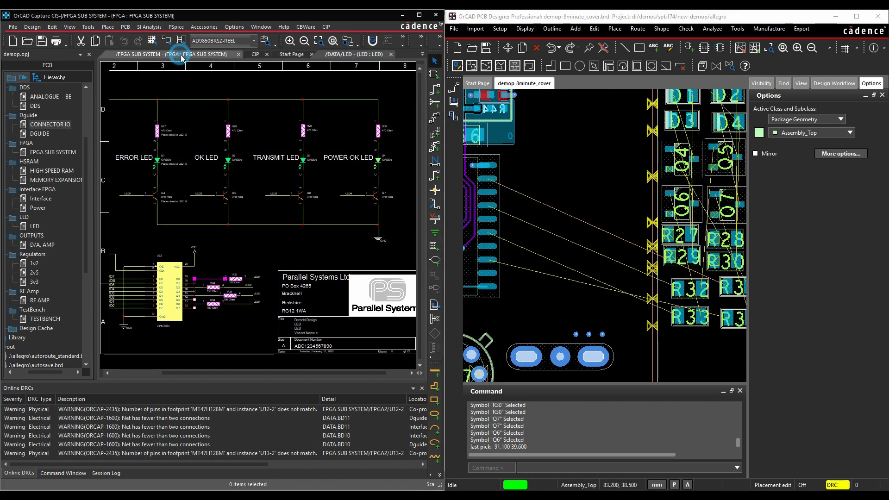
left_click(206, 205)
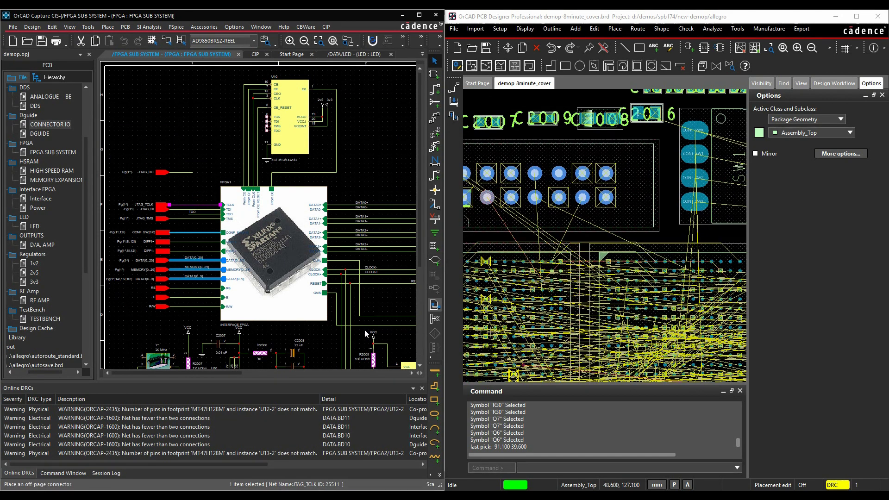
left_click(387, 274)
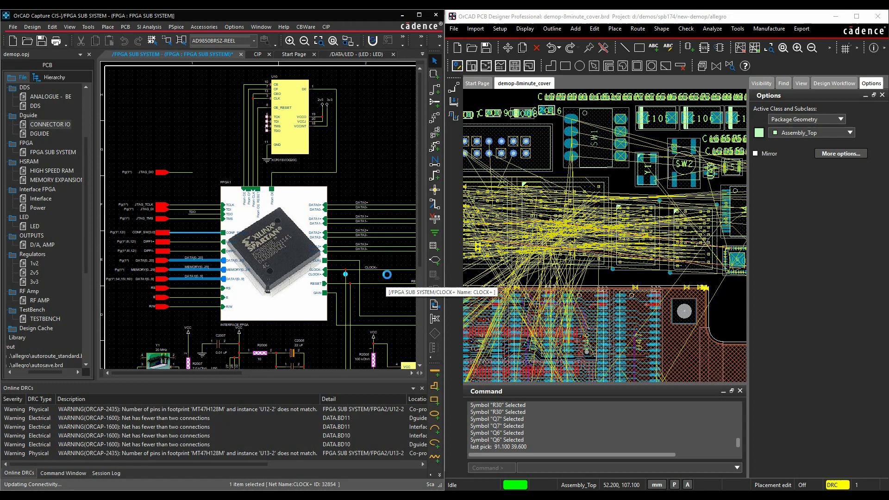
left_click(394, 268, "ctrl")
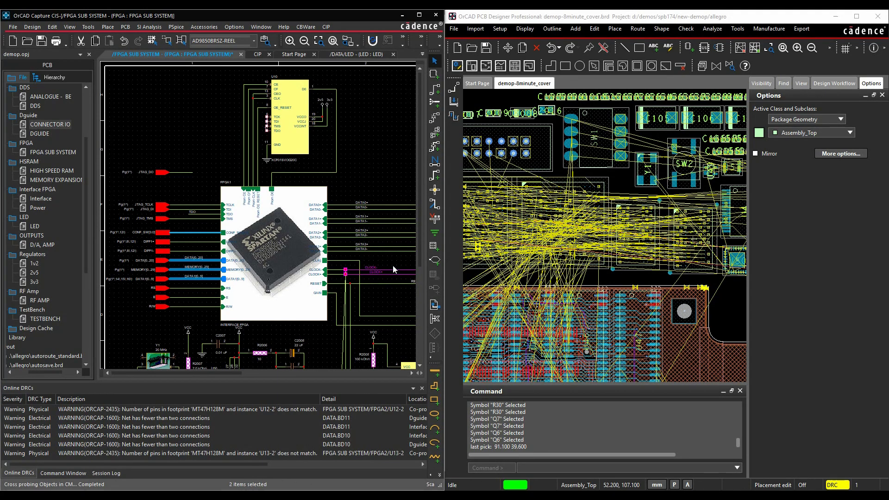
left_click(390, 165)
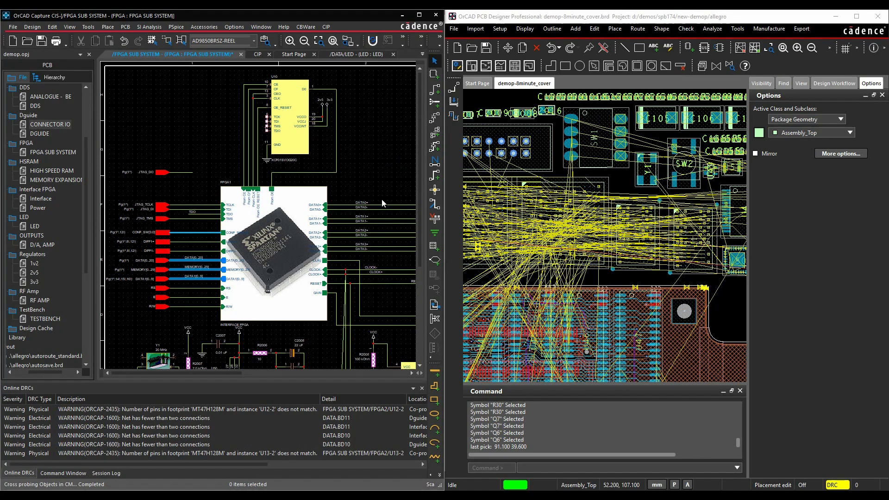
left_click(380, 195)
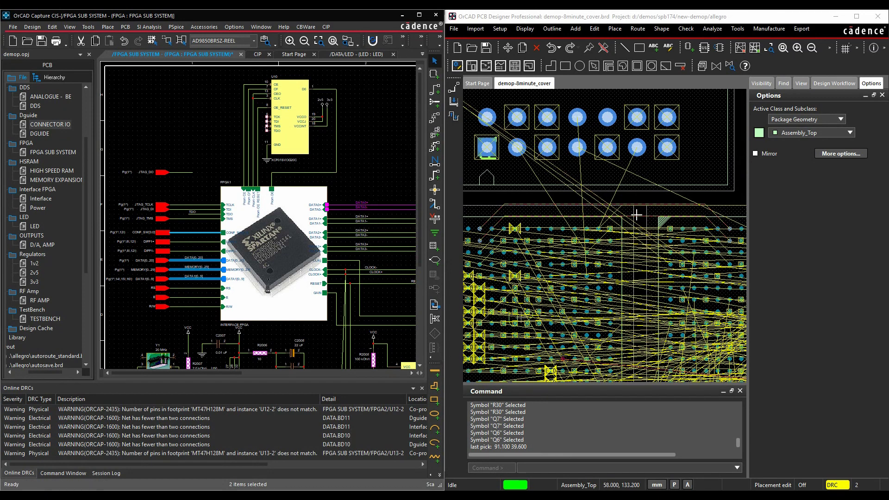
- Open HIGH SPEED RAM, zoom in, select the MEMORY RA11–RA16 wires, then deselect them
left_click(47, 170)
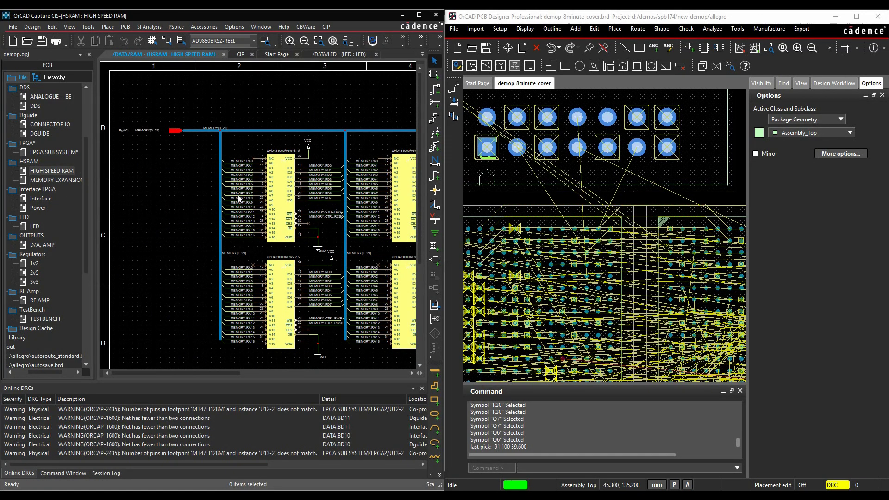
scroll(235, 235, "up", 2, "ctrl")
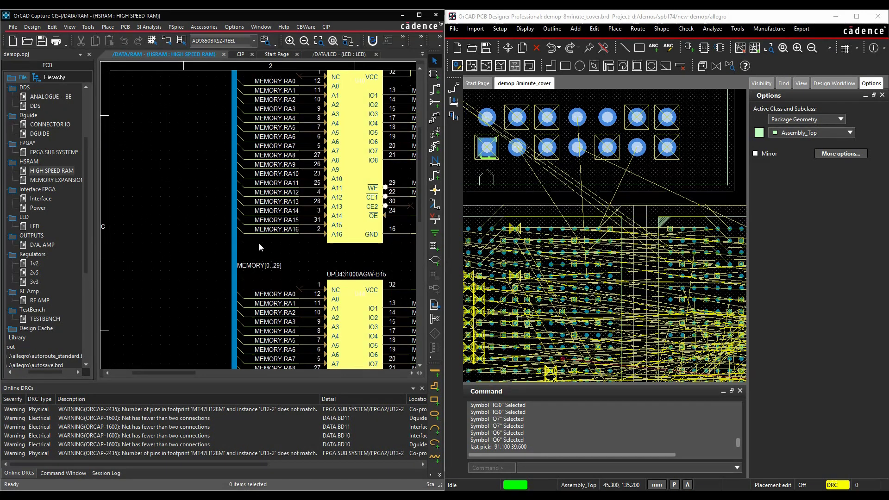
left_click(279, 189)
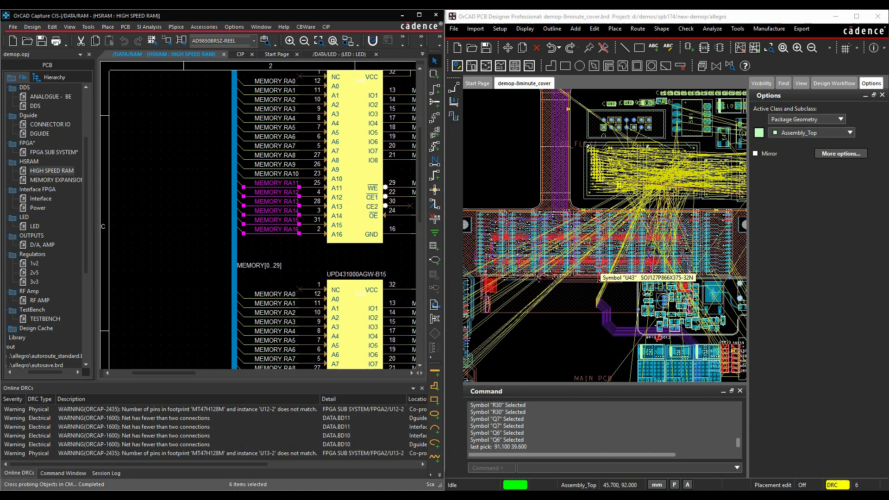
left_click(556, 338)
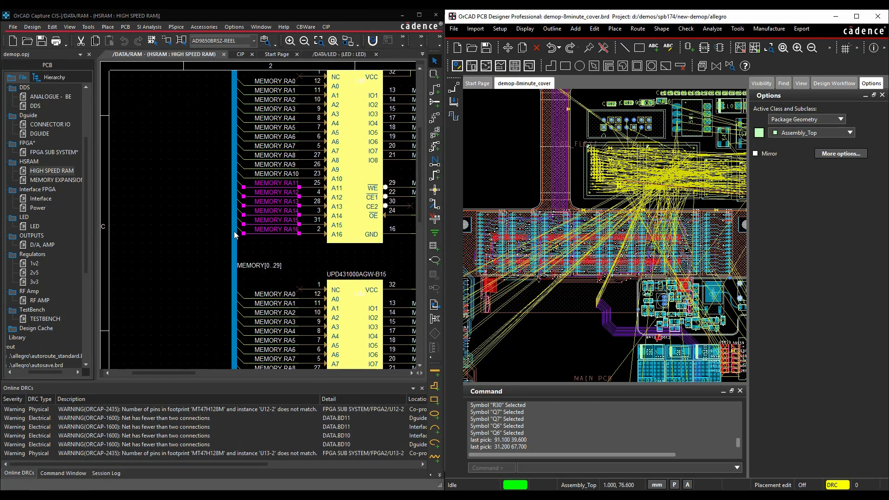
left_click(202, 217)
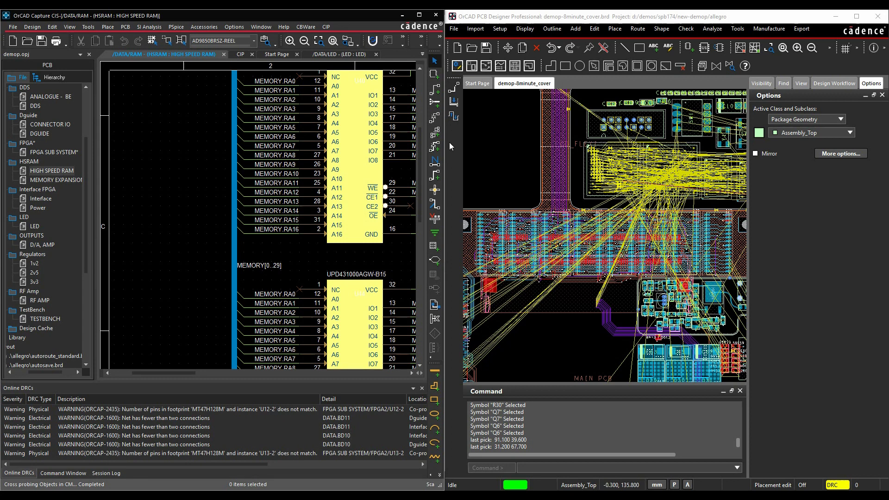
- Start Display > Highlight with the Find filter shown and highlight the Data1.Vd6 trace
left_click(525, 28)
left_click(560, 93)
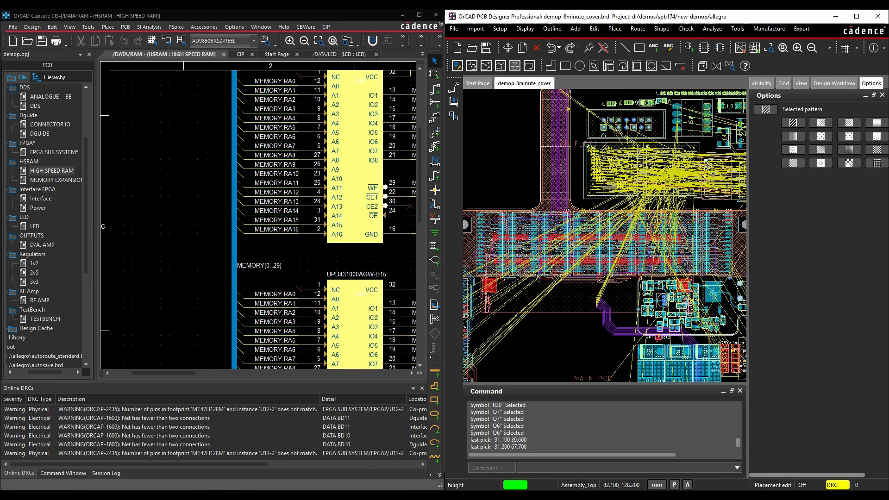
left_click(784, 83)
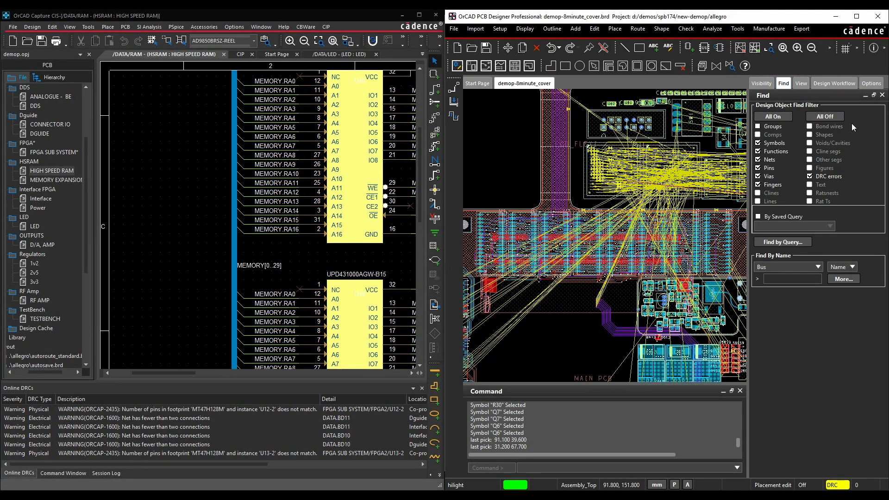
scroll(612, 325, "up", 5)
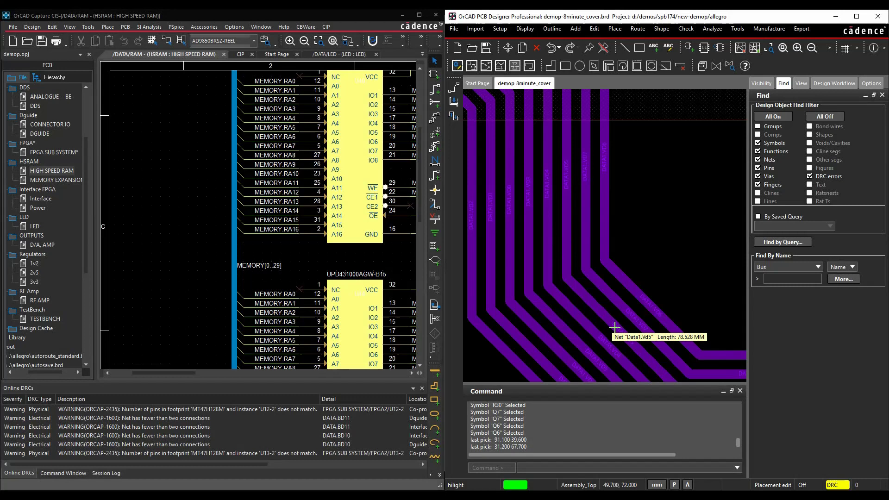
left_click(638, 297)
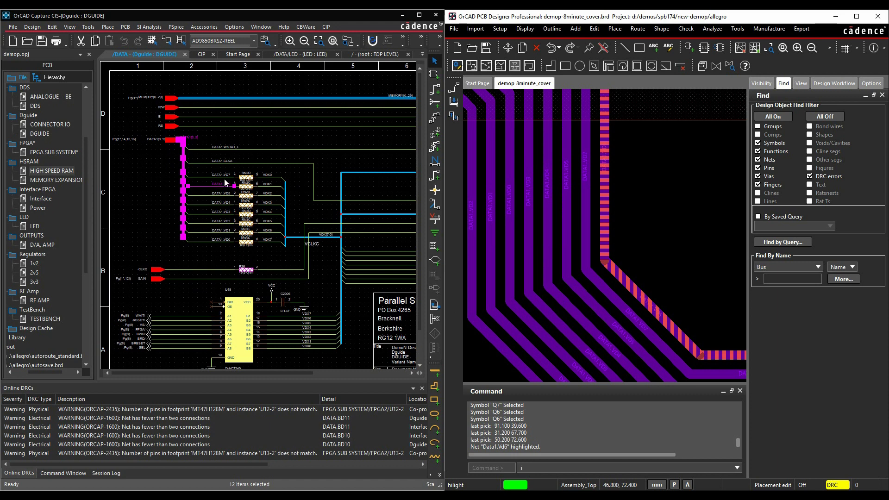
- Zoom out and highlight the Data1.Vd2 net, then leave highlight mode
scroll(476, 289, "down", 5)
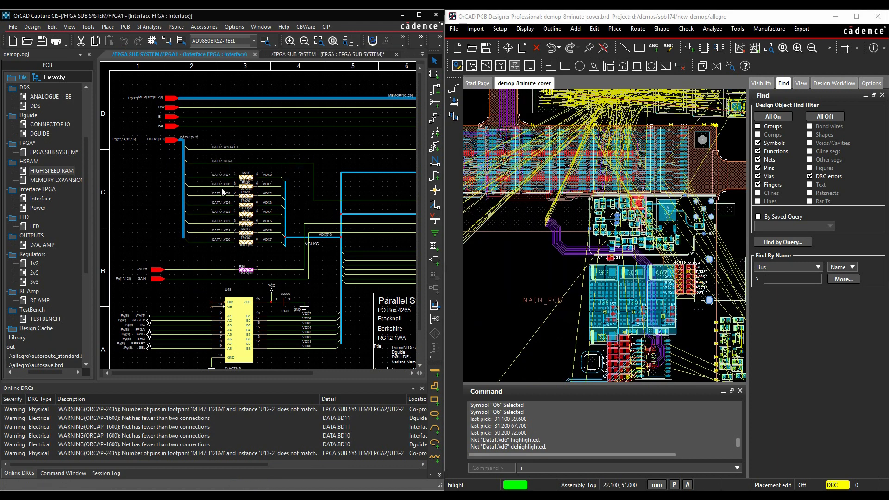
left_click(493, 289)
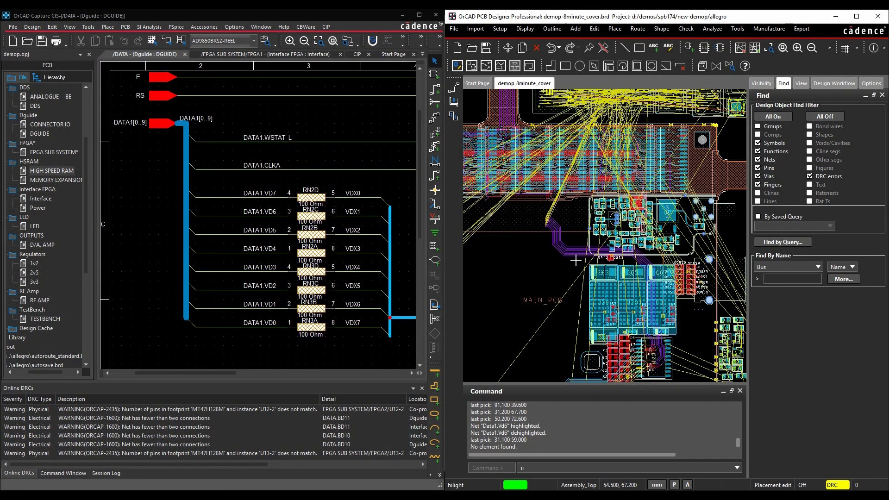
left_click(574, 258)
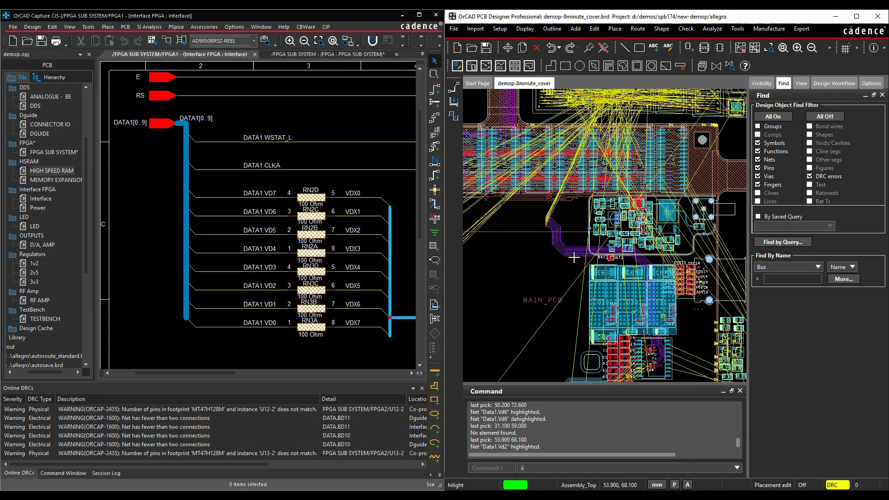
left_click(510, 272)
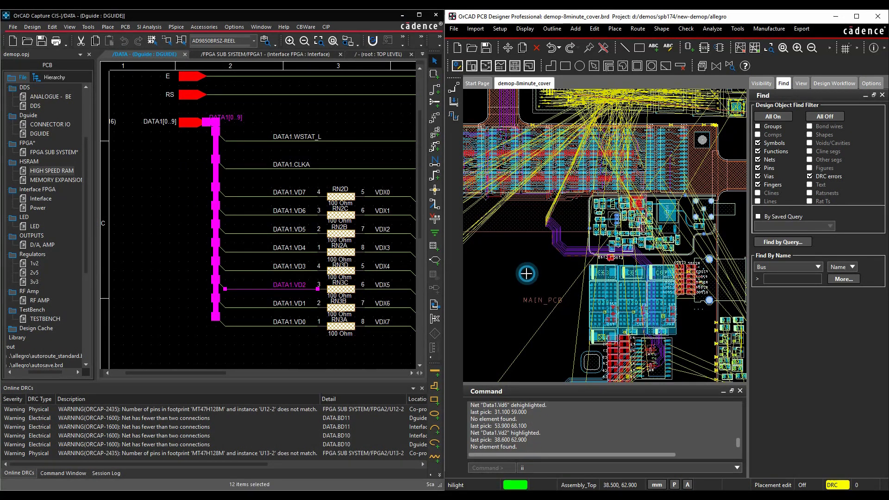
right_click(495, 243)
- End the highlight command and clear the DATA1 bus highlight on the board
left_click(502, 259)
left_click(502, 259)
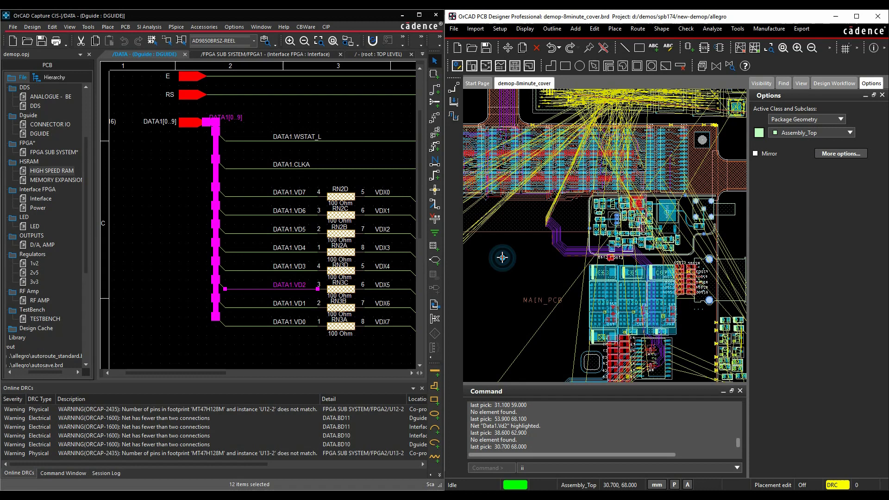
right_click(503, 258)
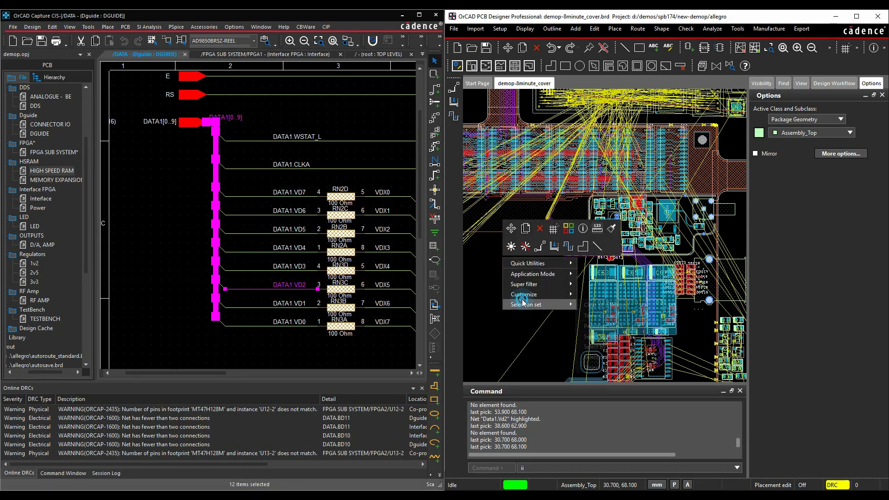
left_click(498, 260)
left_click(499, 260)
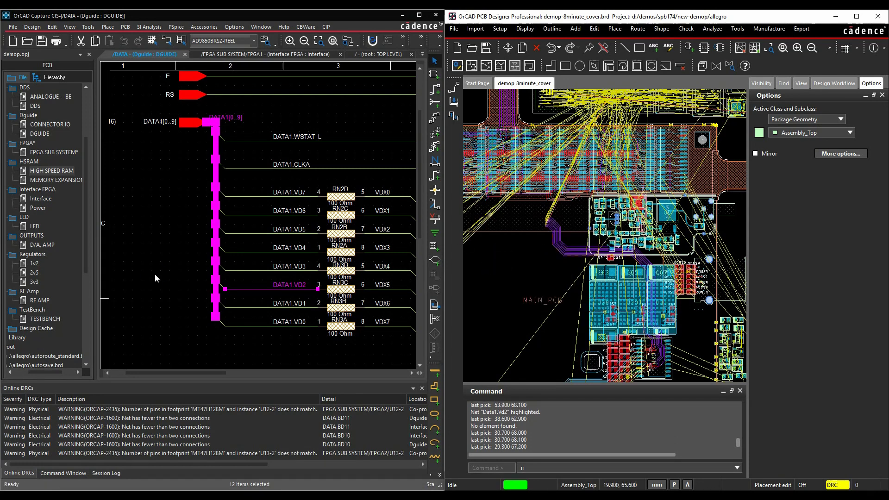
left_click(495, 281)
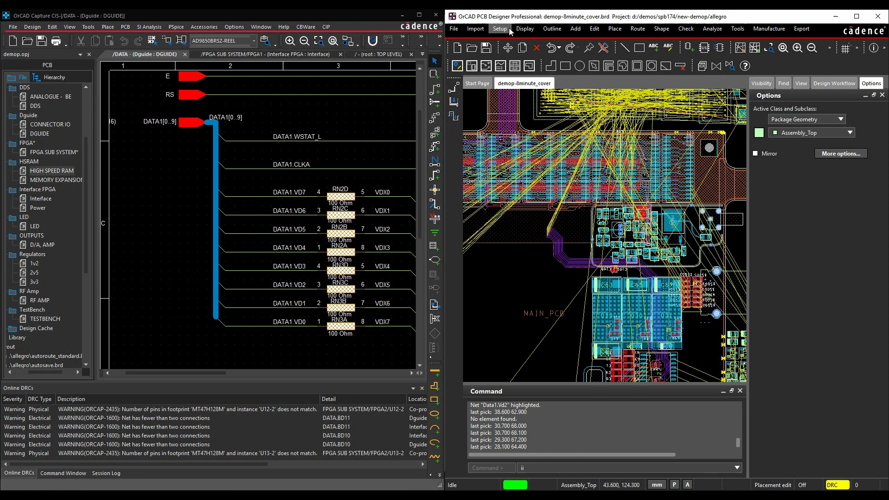
- Run Display > Dehighlight with the All option, then finish with Done
left_click(525, 29)
left_click(537, 102)
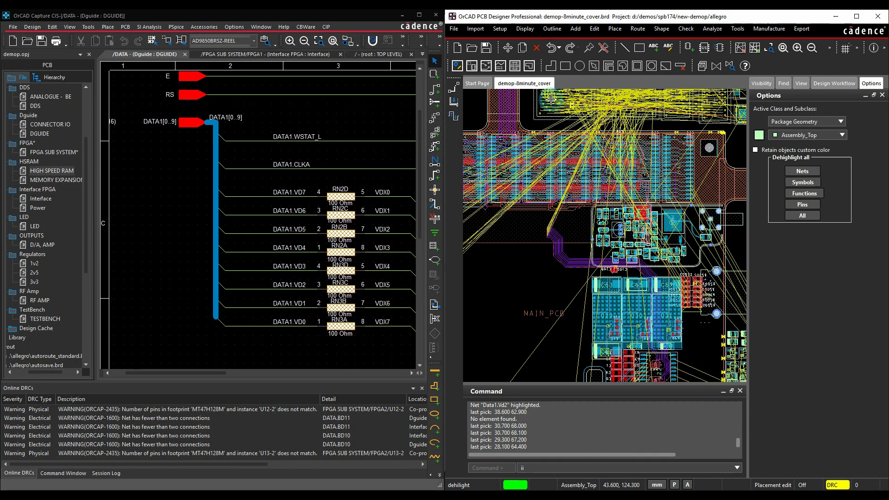
left_click(802, 215)
right_click(516, 240)
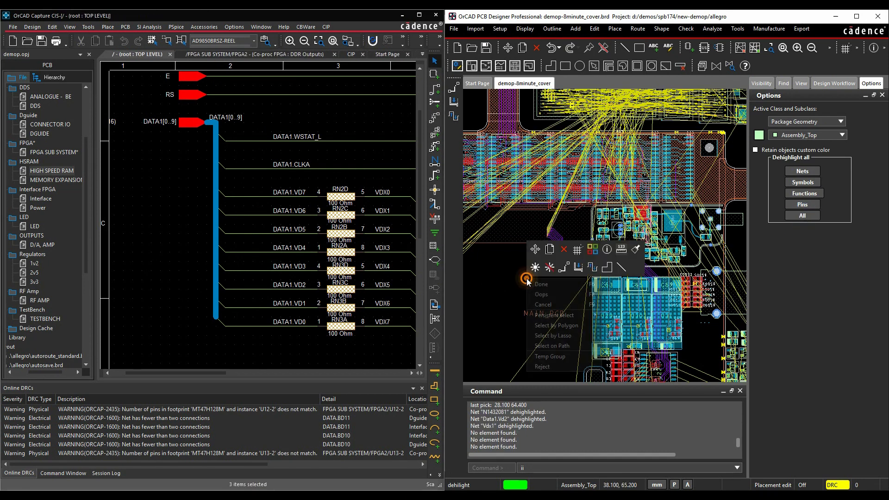
left_click(530, 245)
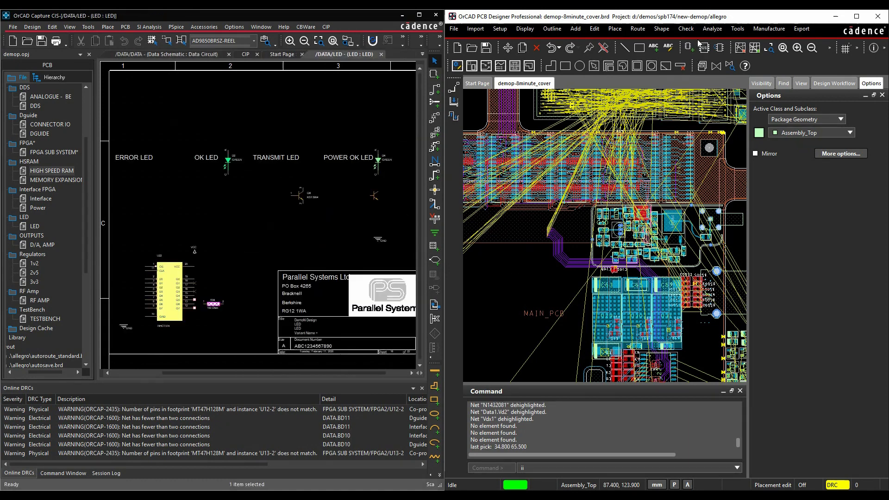
- Launch Constraint Manager from Setup > Constraints, dock it left, and open the Net Routing Impedance worksheet
left_click(500, 29)
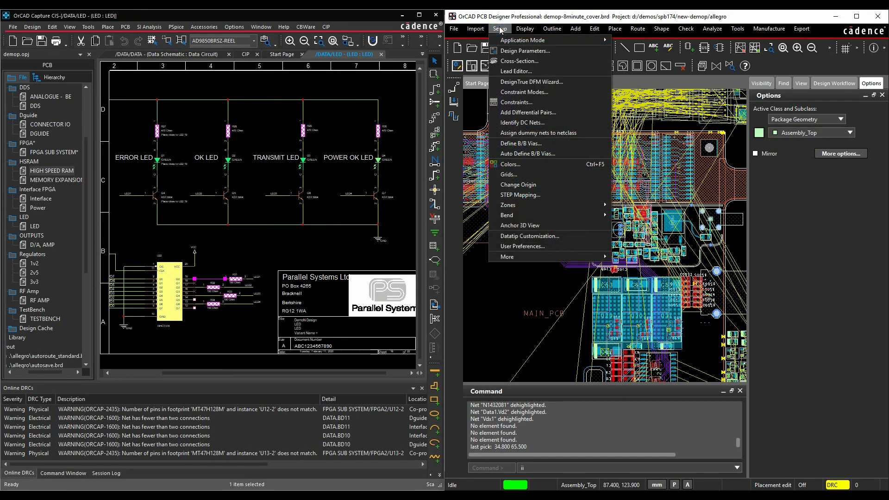
left_click(530, 102)
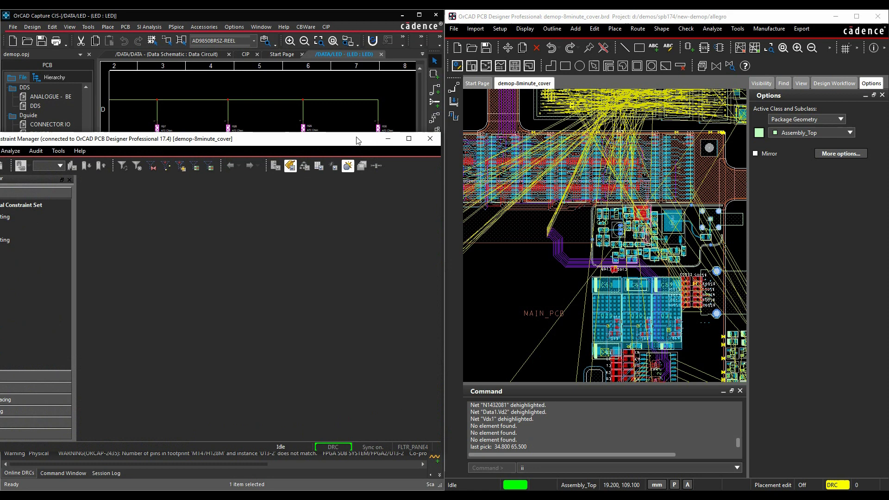
left_click_drag(282, 139, 2, 251)
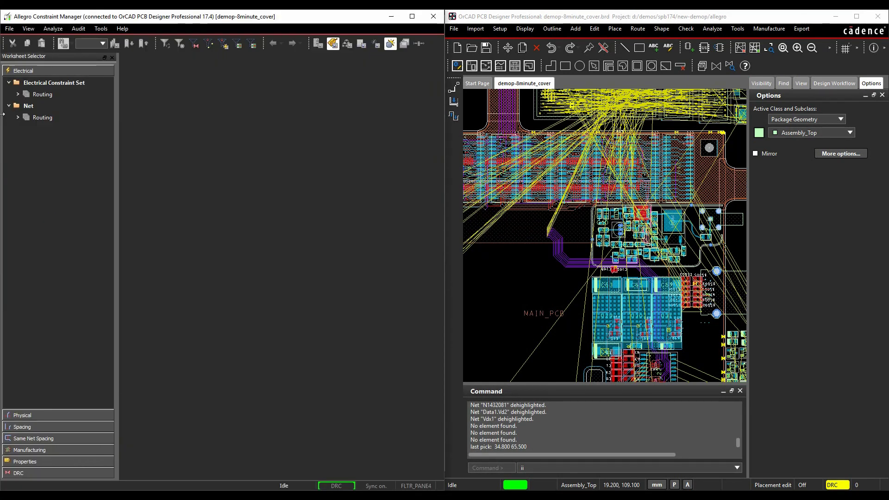
left_click(19, 117)
left_click(56, 140)
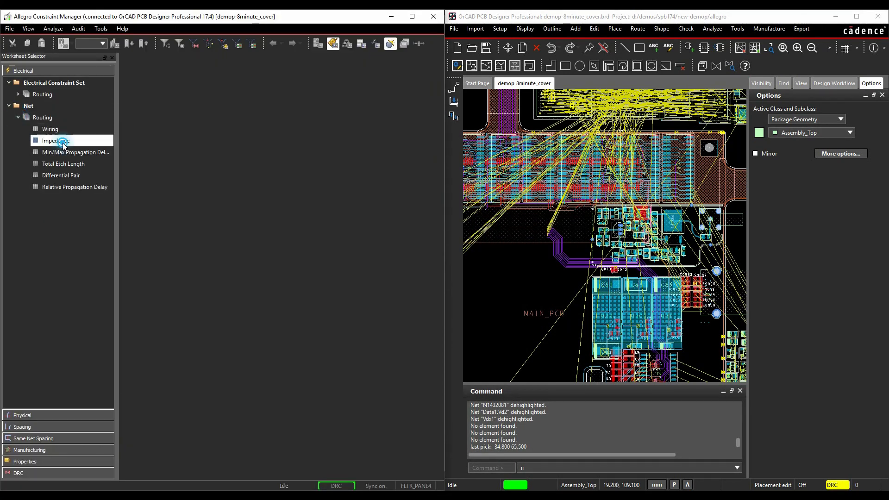
- Use Select and Show Element on net DDR_DQ12 to cross-probe it and list its details
scroll(269, 301, "down", 5)
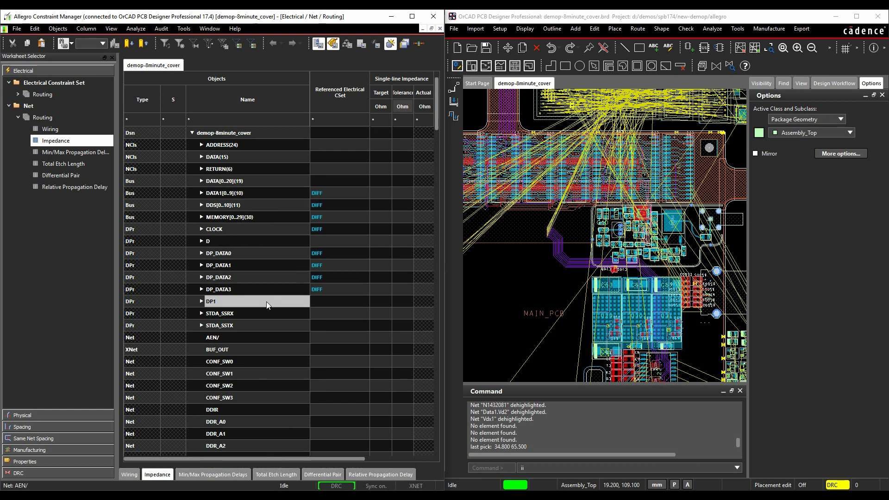
scroll(266, 303, "down", 9)
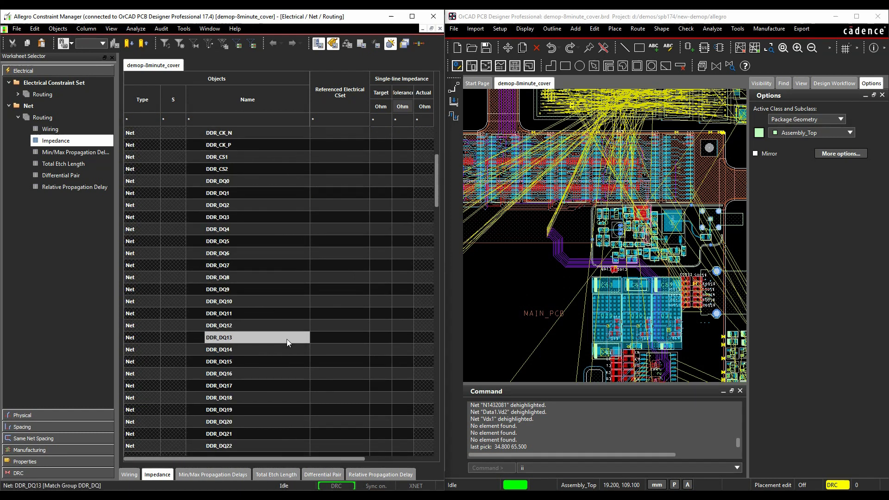
left_click(232, 332)
right_click(231, 331)
left_click(285, 357)
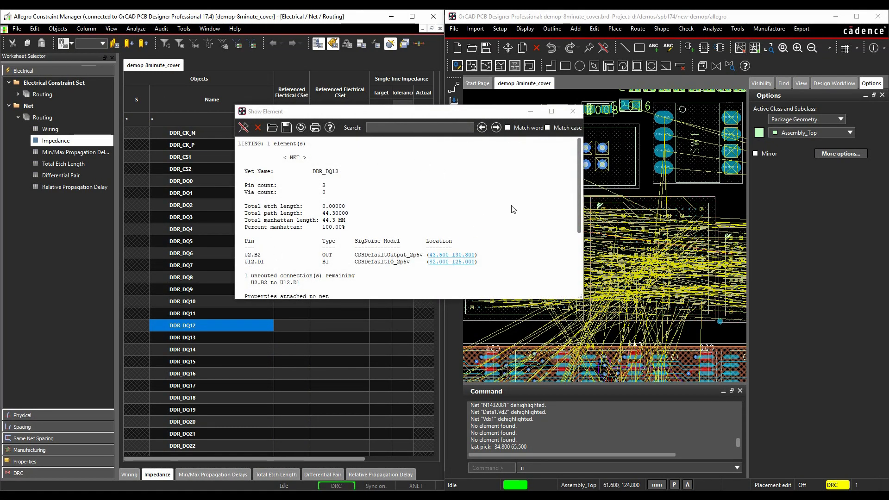
- Close the element report, select net DQ15 to zoom the board to its trace, then clear it
left_click(573, 111)
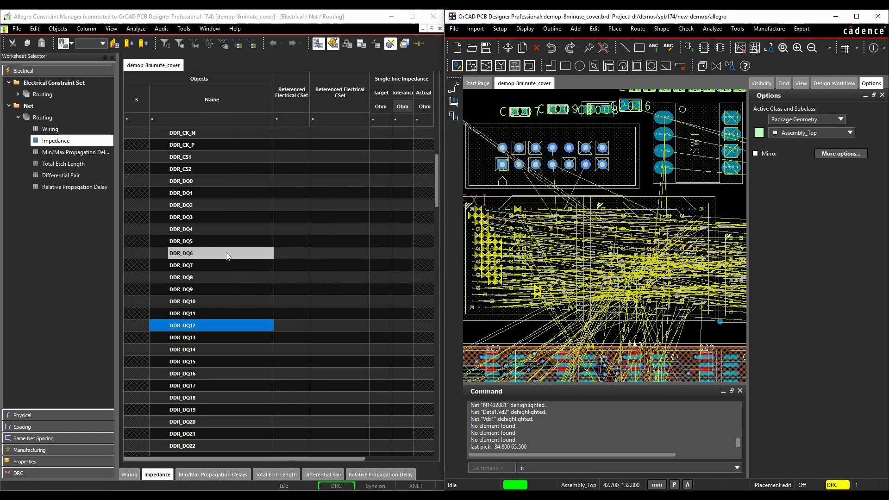
scroll(211, 392, "down", 15)
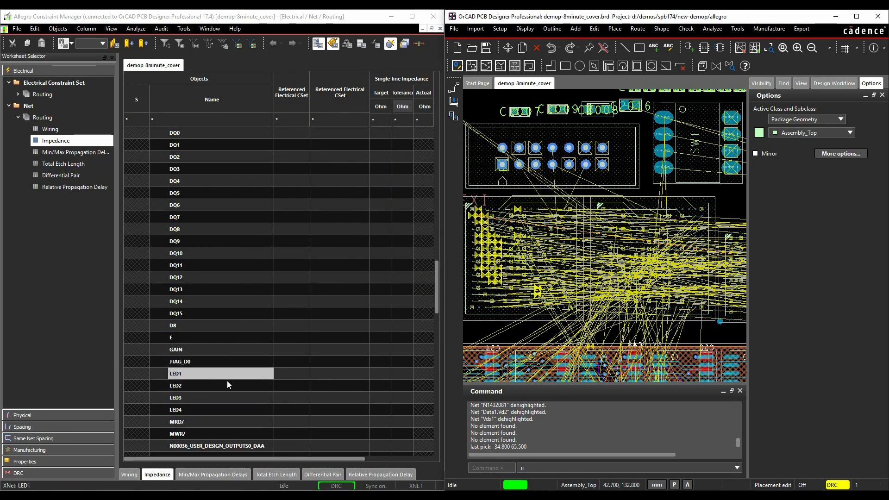
left_click(189, 314)
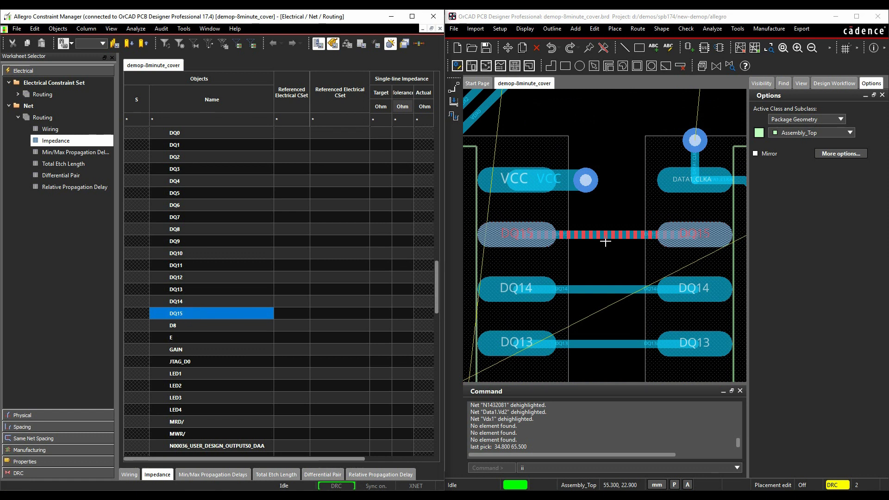
left_click(617, 135)
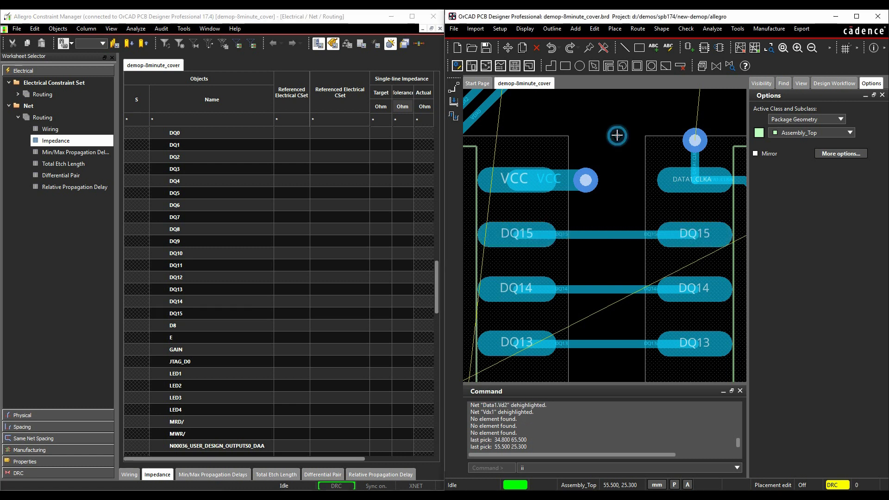
- Highlight the DQ14 trace on the board, move Constraint Manager aside, and highlight net DQ7
left_click(525, 29)
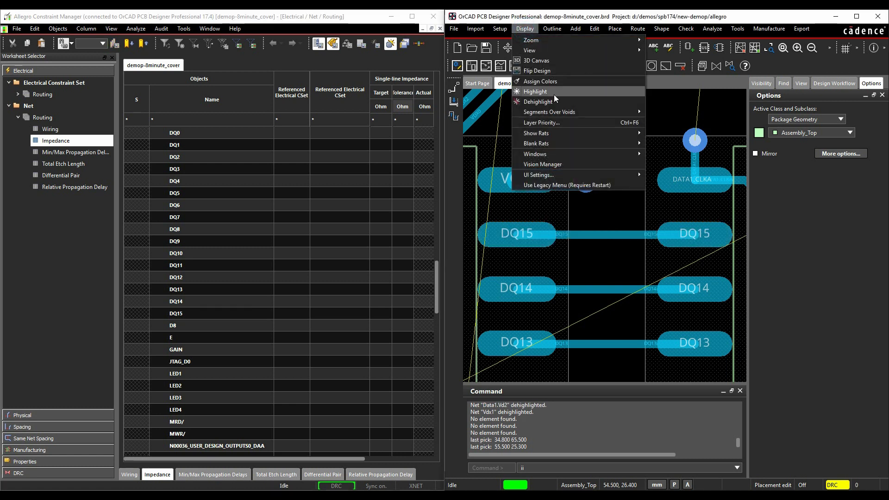
left_click(537, 92)
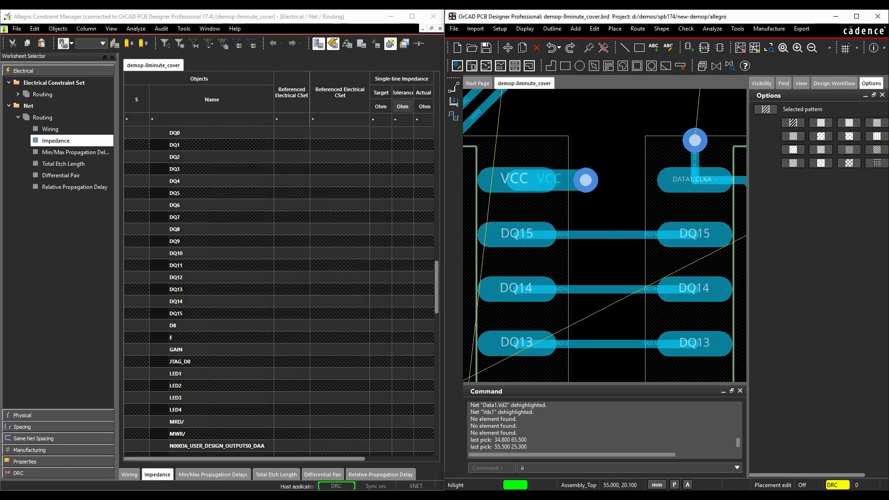
left_click(602, 288)
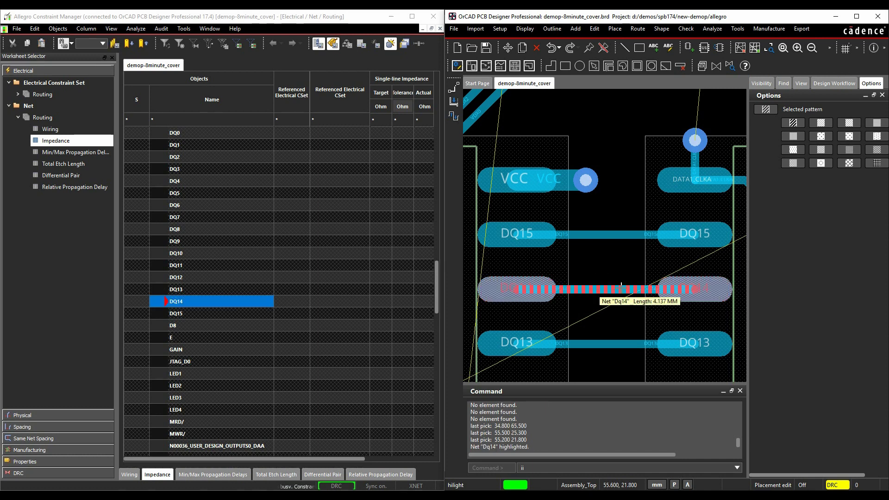
left_click_drag(230, 22, 694, 54)
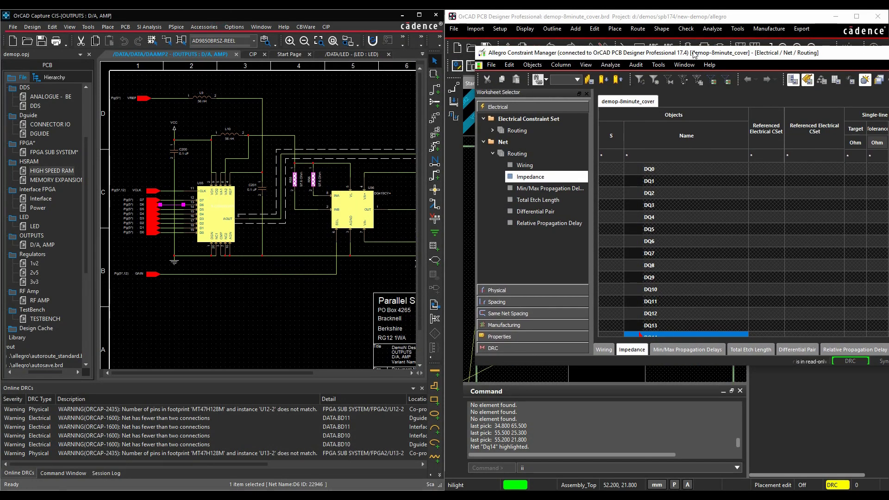
left_click(661, 253)
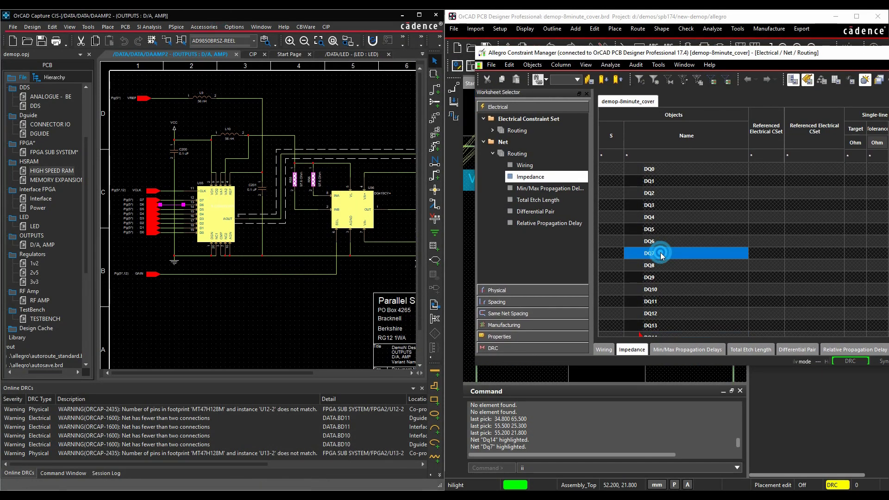